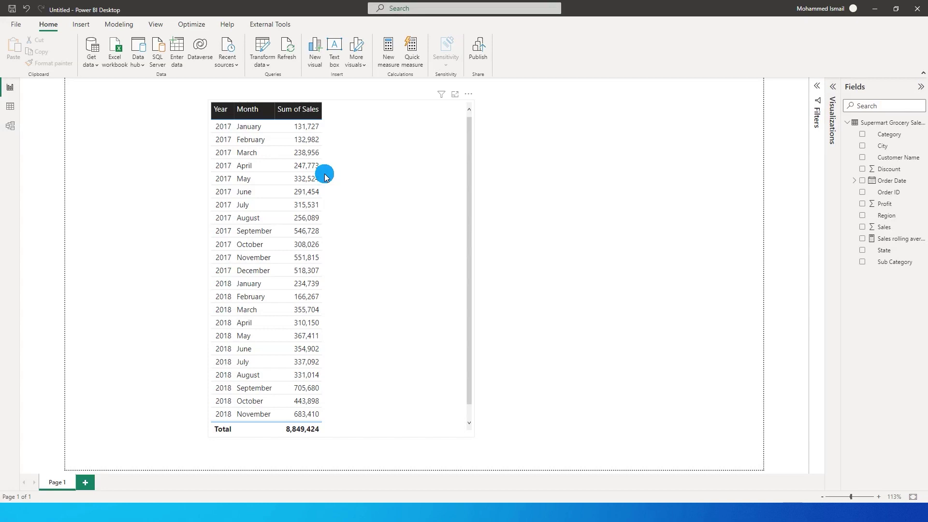
Expand the Visualizations pane beside the monthly Sum of Sales table
{"action": "left_click", "coordinate": [325, 177]}
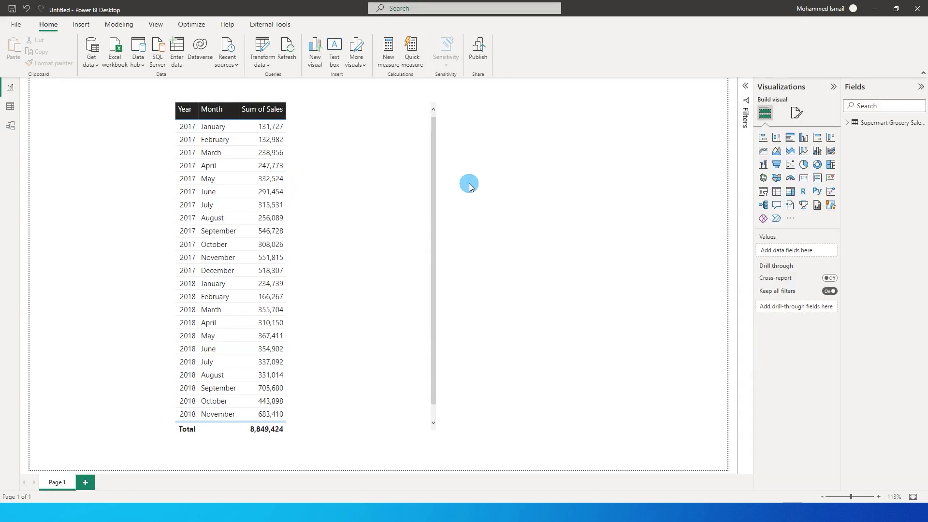
Start a Rolling average quick measure on the Supermart Grocery table with Sales as base value
{"action": "left_click", "coordinate": [906, 123]}
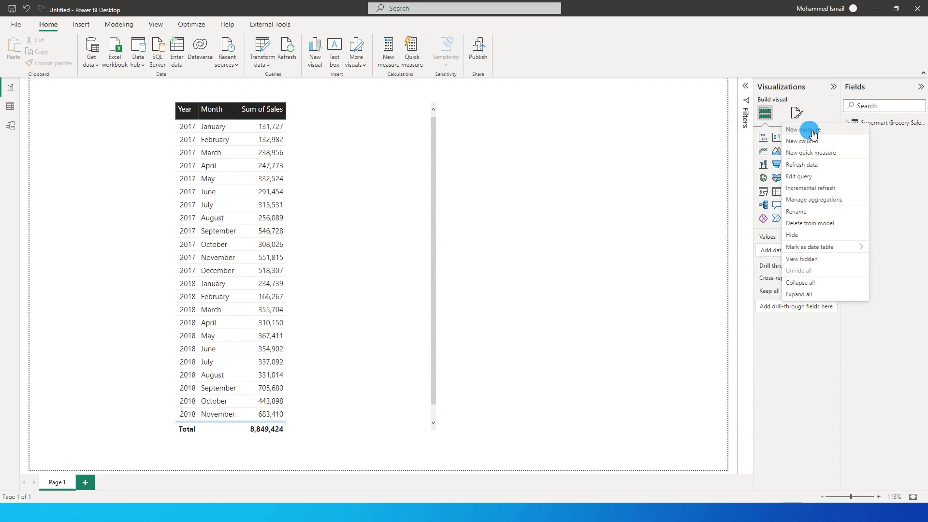
{"action": "left_click", "coordinate": [810, 152]}
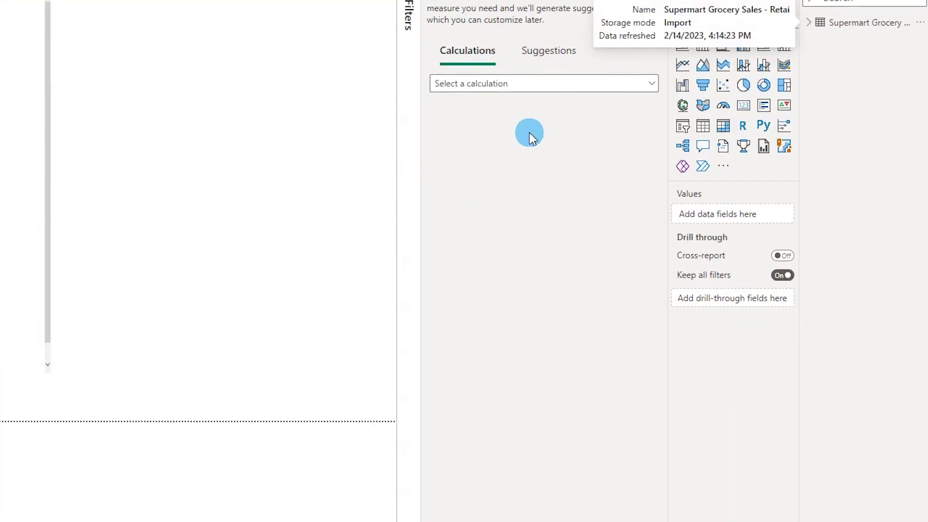
{"action": "left_click", "coordinate": [515, 88]}
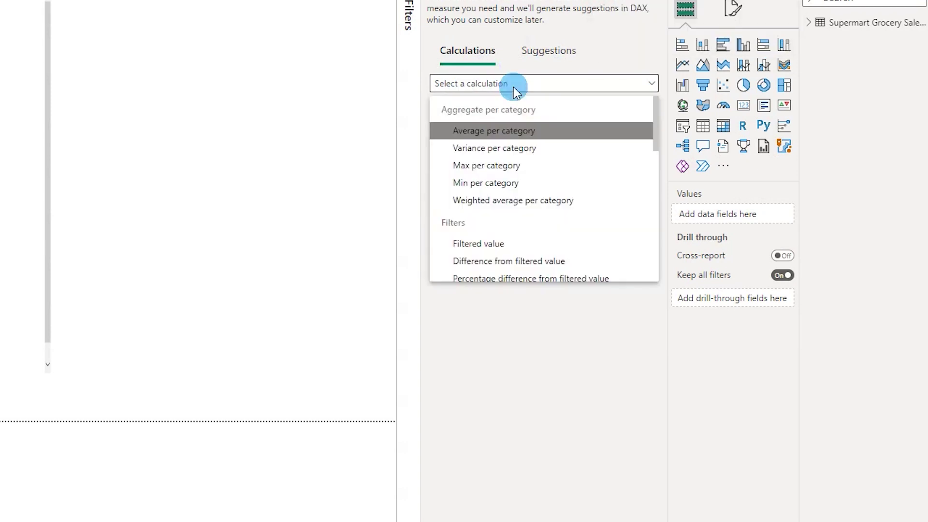
{"action": "scroll", "coordinate": [513, 246], "scroll_direction": "down", "scroll_amount": 5}
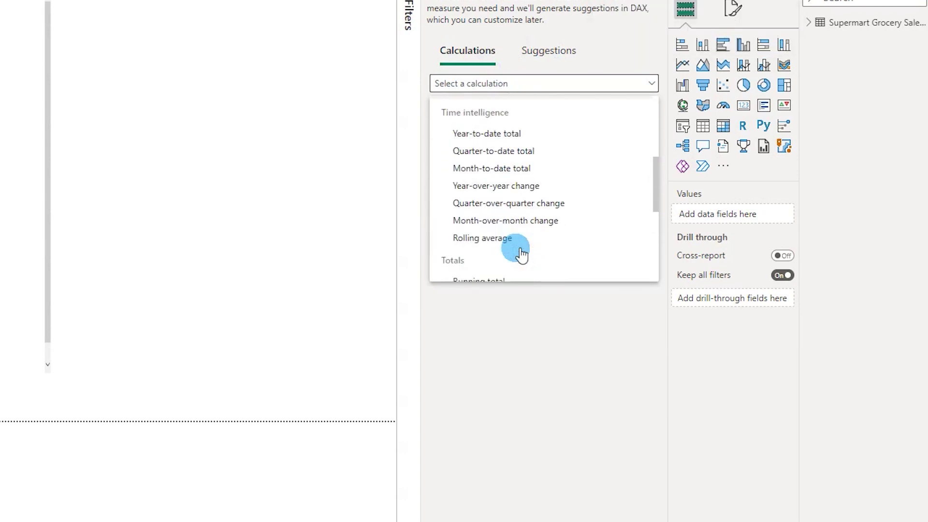
{"action": "scroll", "coordinate": [522, 254], "scroll_direction": "down", "scroll_amount": 1}
{"action": "left_click", "coordinate": [483, 162]}
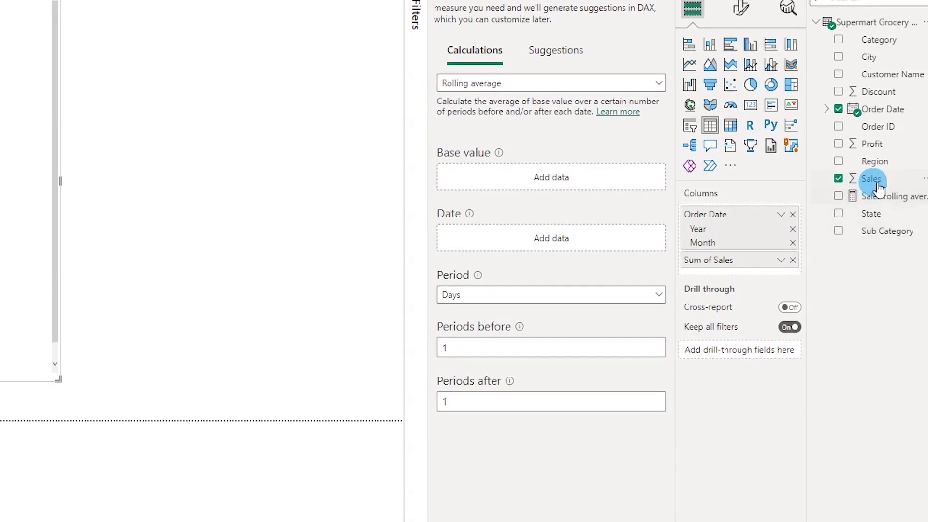
{"action": "left_click_drag", "start_coordinate": [878, 188], "coordinate": [556, 181]}
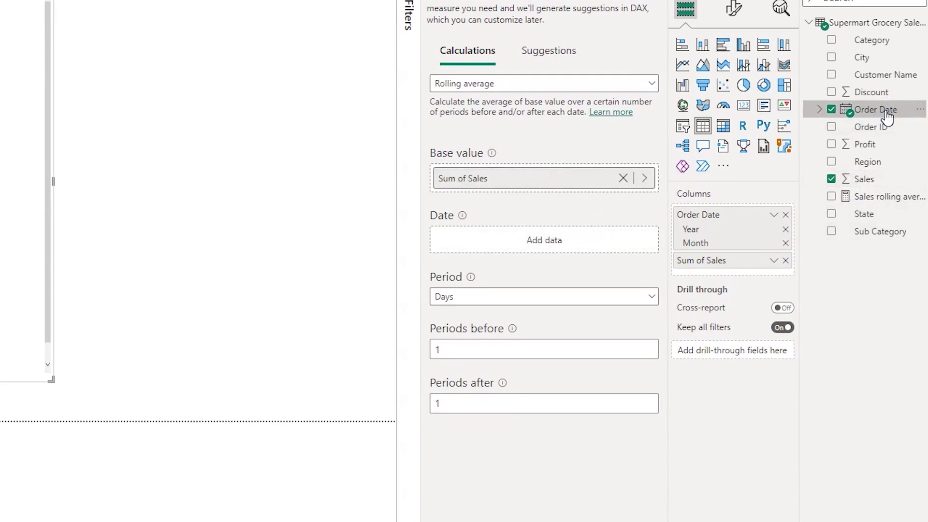
Use Order Date as the date field with Months period, 11 periods before and 0 after
{"action": "left_click_drag", "start_coordinate": [887, 116], "coordinate": [537, 246]}
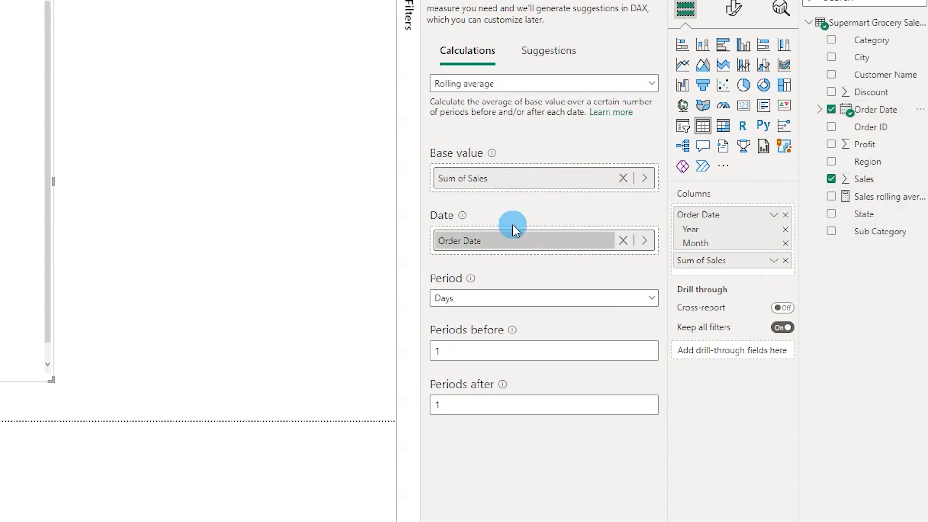
{"action": "left_click", "coordinate": [503, 302]}
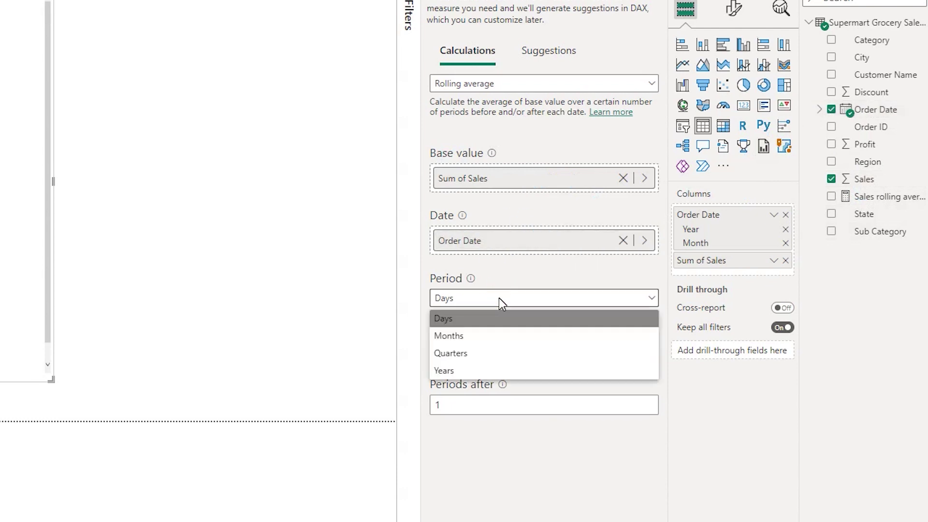
{"action": "left_click", "coordinate": [472, 338]}
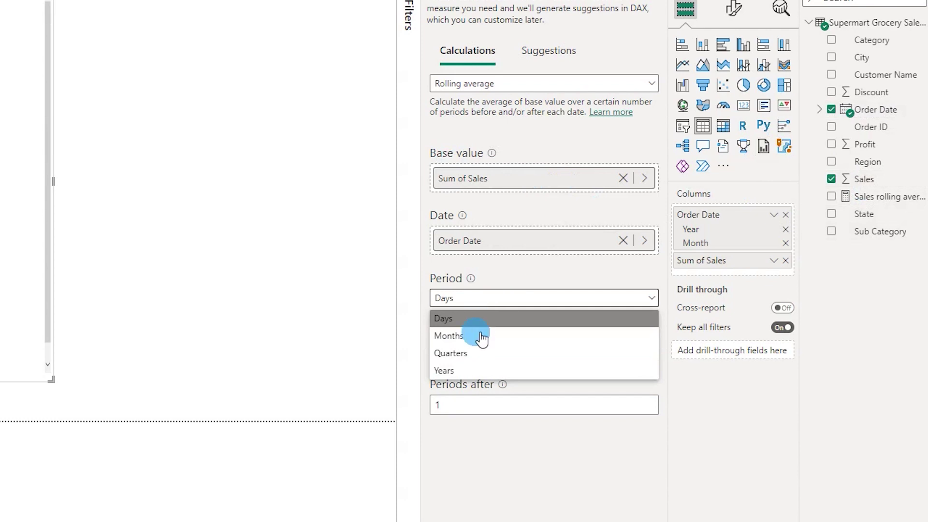
{"action": "left_click", "coordinate": [472, 373]}
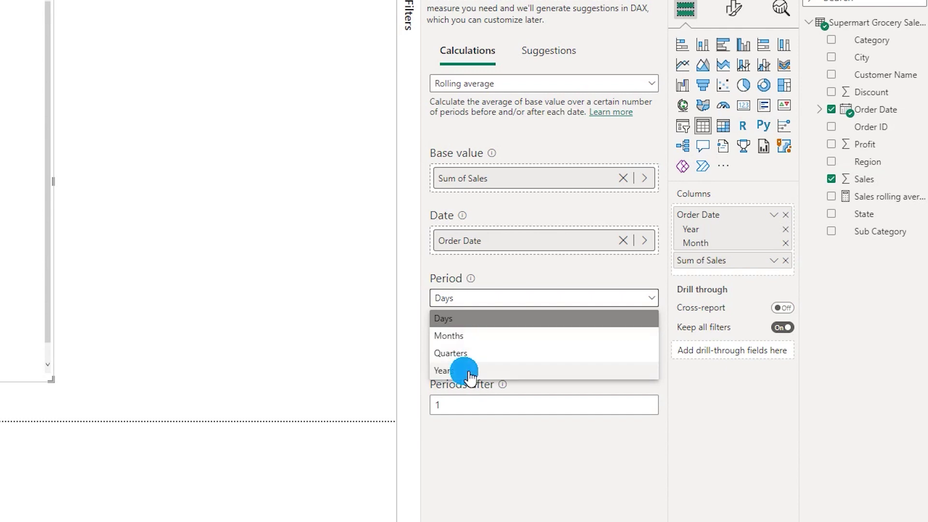
{"action": "left_click", "coordinate": [462, 344]}
{"action": "left_click", "coordinate": [464, 356]}
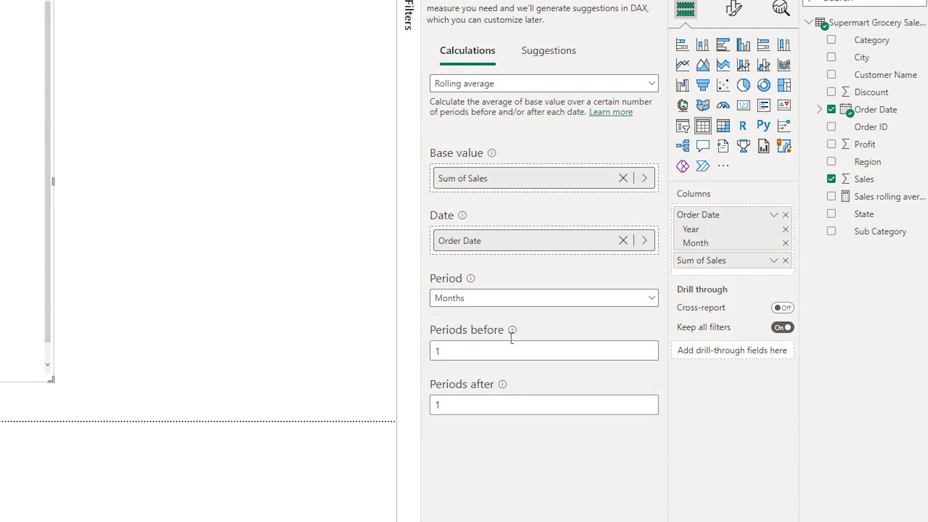
{"action": "left_click", "coordinate": [459, 349]}
{"action": "left_click", "coordinate": [428, 352]}
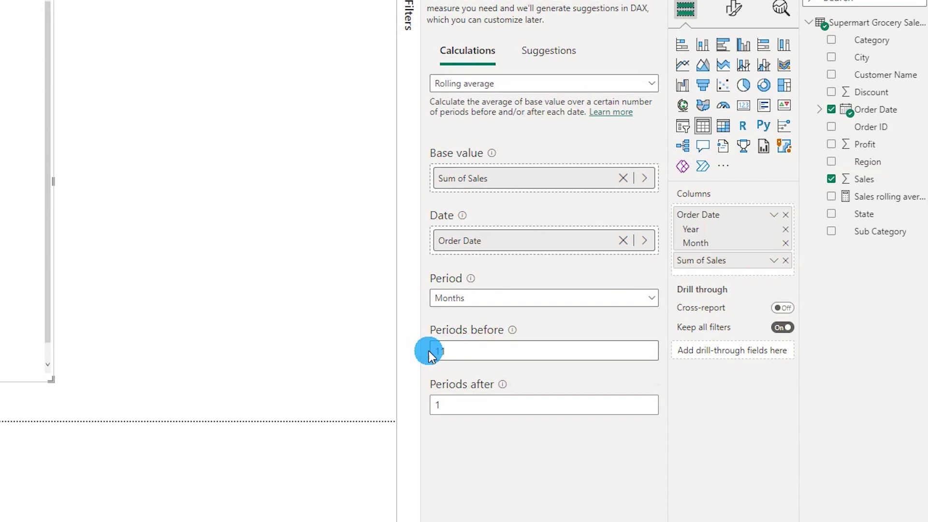
{"action": "double_click", "coordinate": [459, 405]}
{"action": "left_click", "coordinate": [401, 406]}
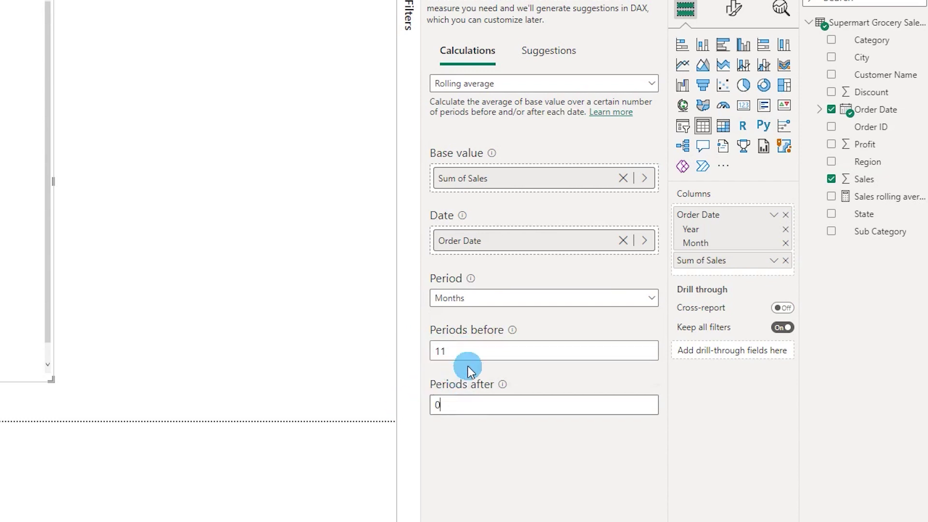
{"action": "left_click_drag", "start_coordinate": [466, 358], "coordinate": [423, 358]}
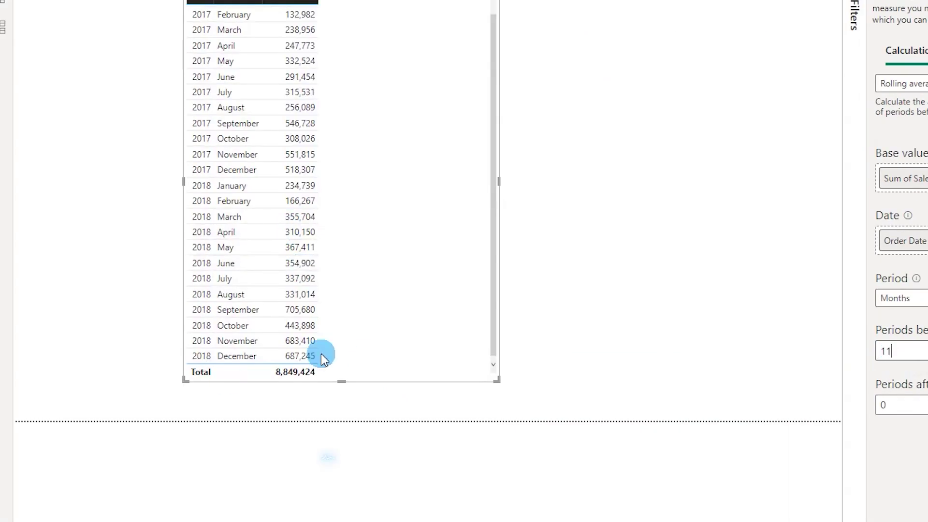
{"action": "left_click", "coordinate": [234, 356]}
{"action": "left_click", "coordinate": [308, 358]}
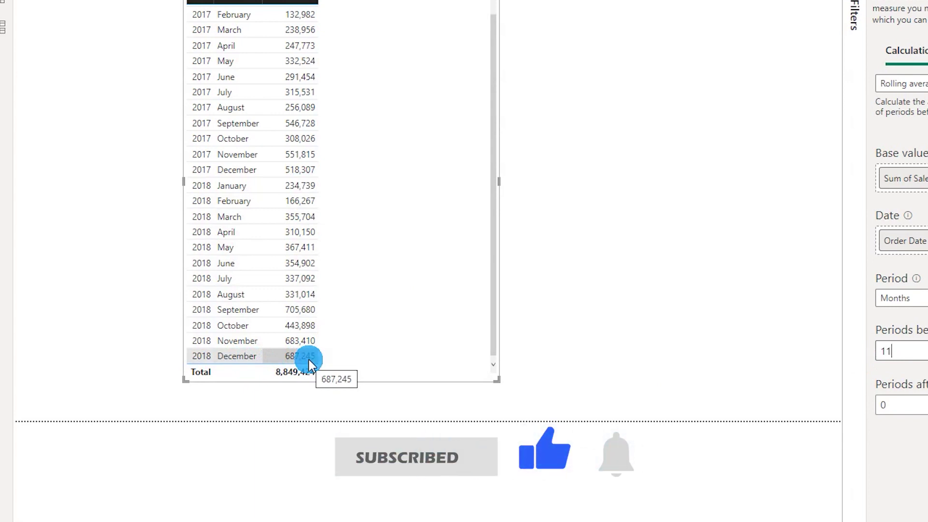
{"action": "left_click", "coordinate": [872, 350]}
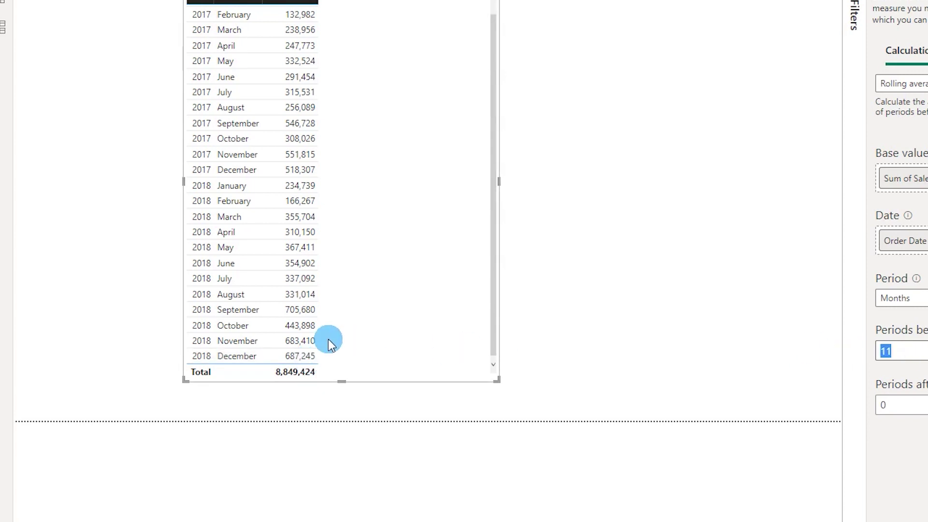
{"action": "mouse_move", "coordinate": [299, 357]}
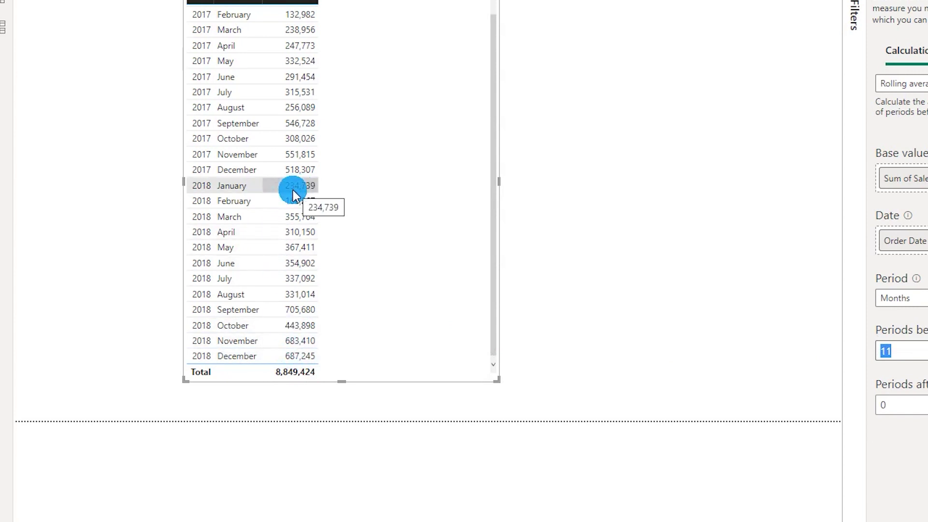
{"action": "mouse_move", "coordinate": [297, 373]}
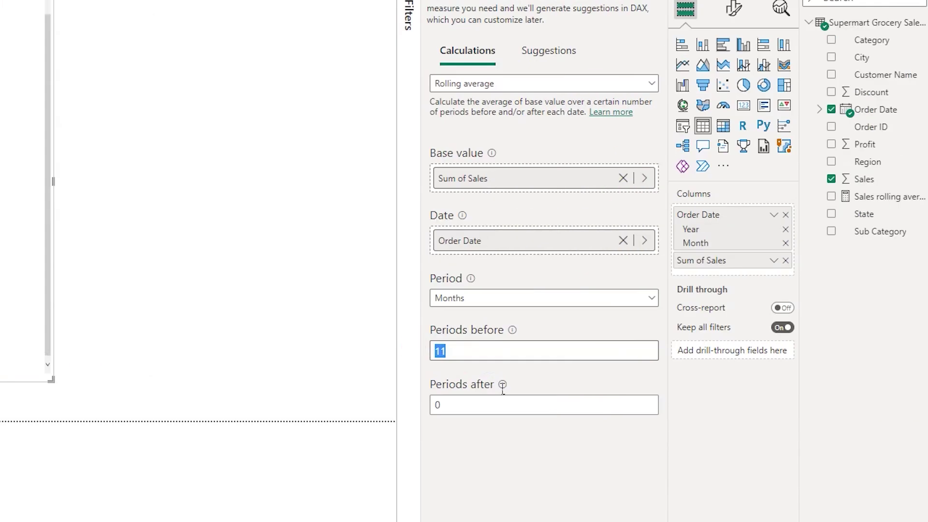
Confirm 0 periods after and select the generated rolling average formula
{"action": "left_click", "coordinate": [487, 410]}
{"action": "left_click_drag", "start_coordinate": [437, 405], "coordinate": [528, 408]}
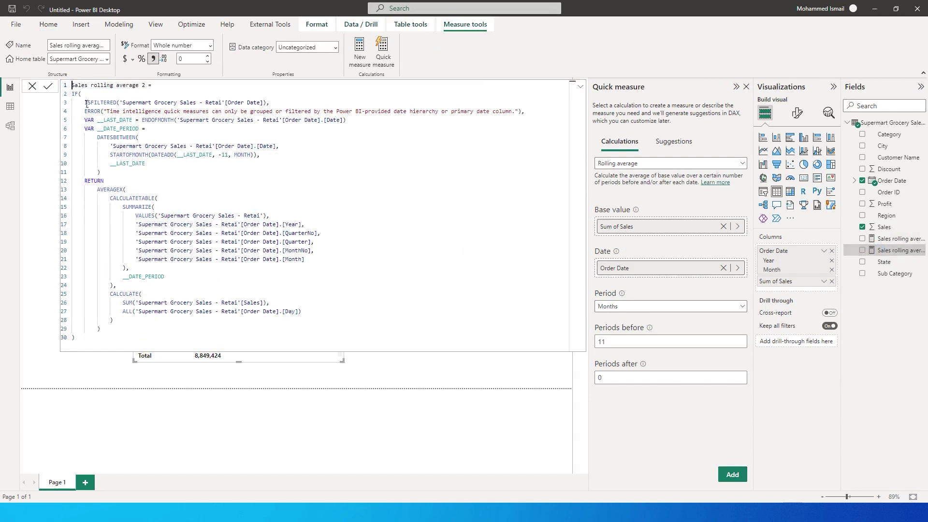
{"action": "left_click_drag", "start_coordinate": [72, 85], "coordinate": [199, 348]}
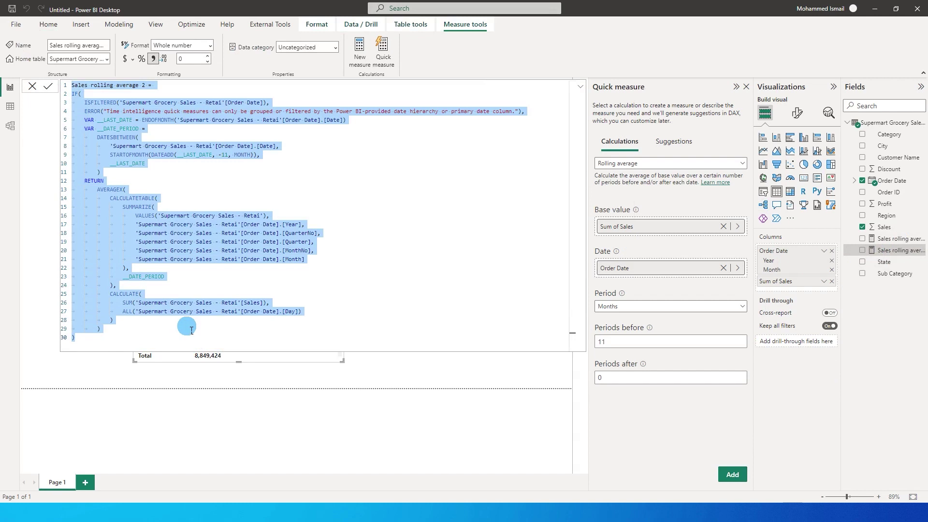
Add Sales rolling average 2 to the Year/Month table and paste the table image into Excel
{"action": "left_click", "coordinate": [392, 375]}
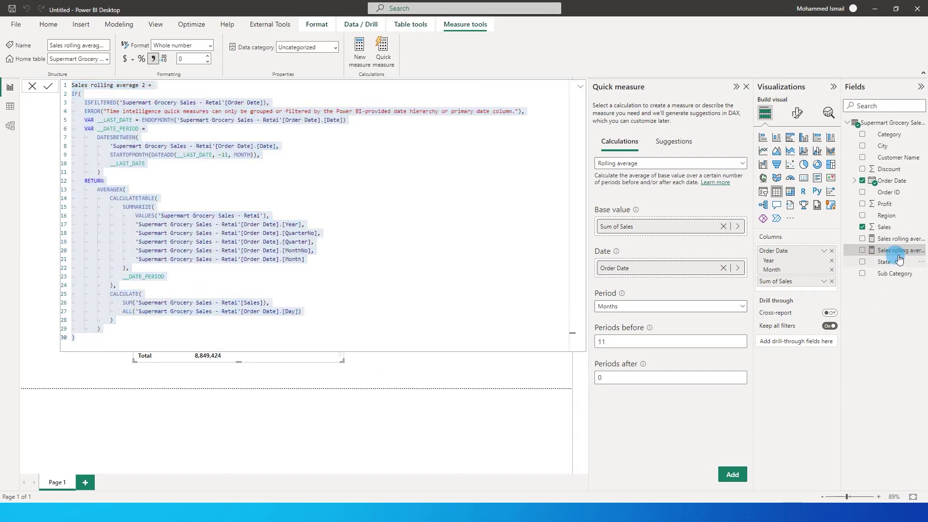
{"action": "left_click", "coordinate": [876, 252]}
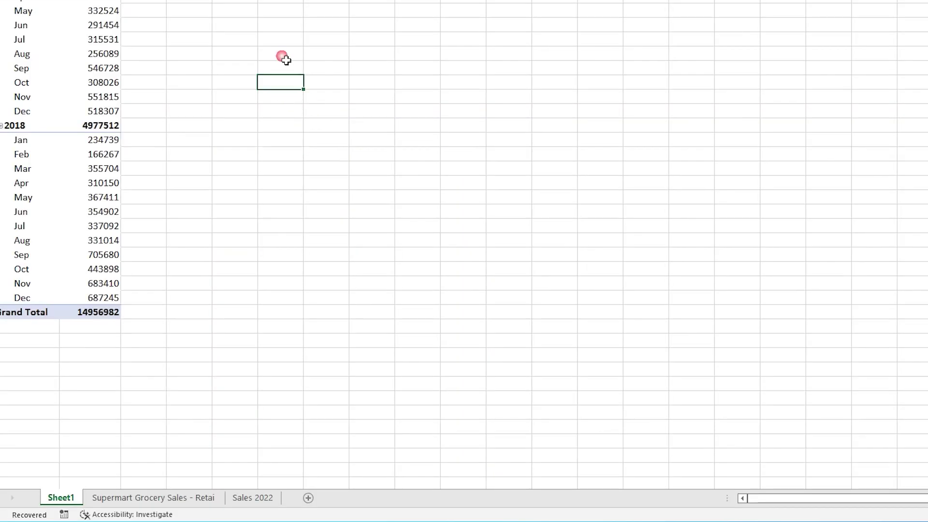
{"action": "key", "text": "ctrl+v"}
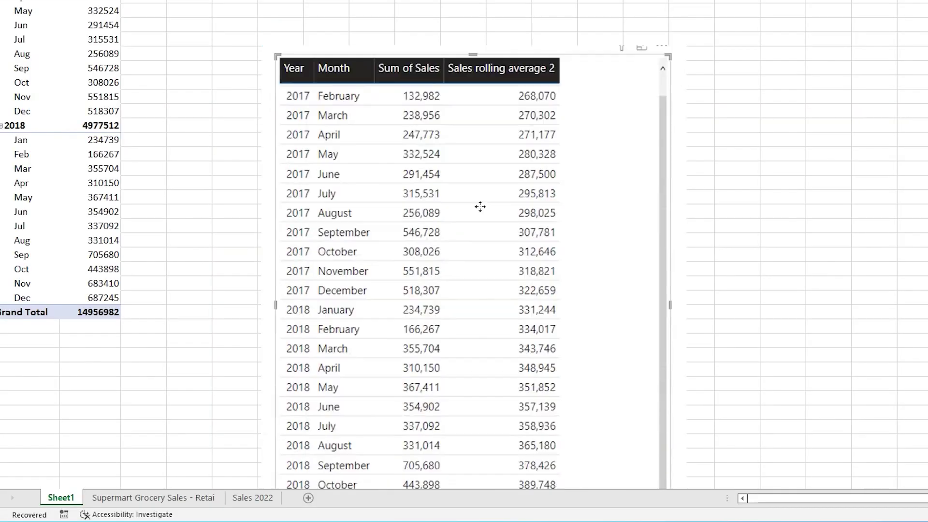
Select the pasted image and average the Jan–Dec 2018 monthly sales totals in the pivot
{"action": "left_click", "coordinate": [527, 92]}
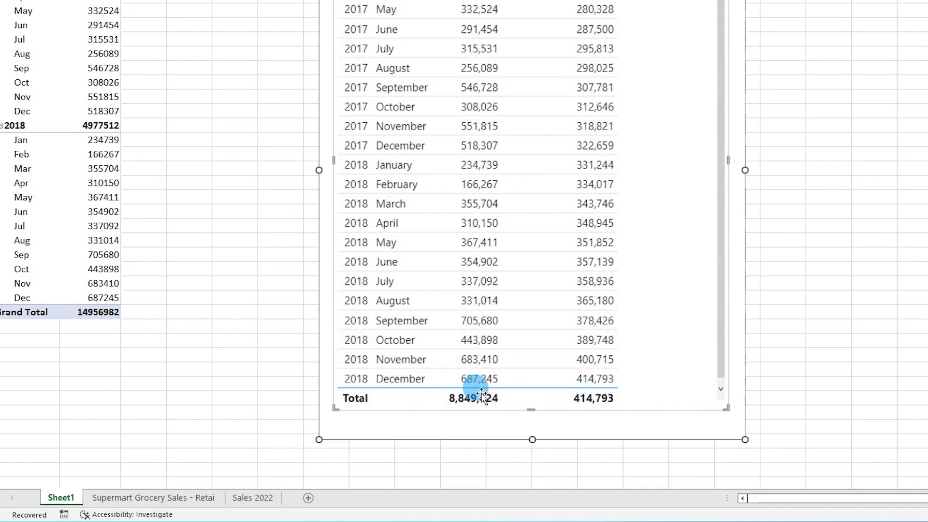
{"action": "left_click", "coordinate": [112, 302]}
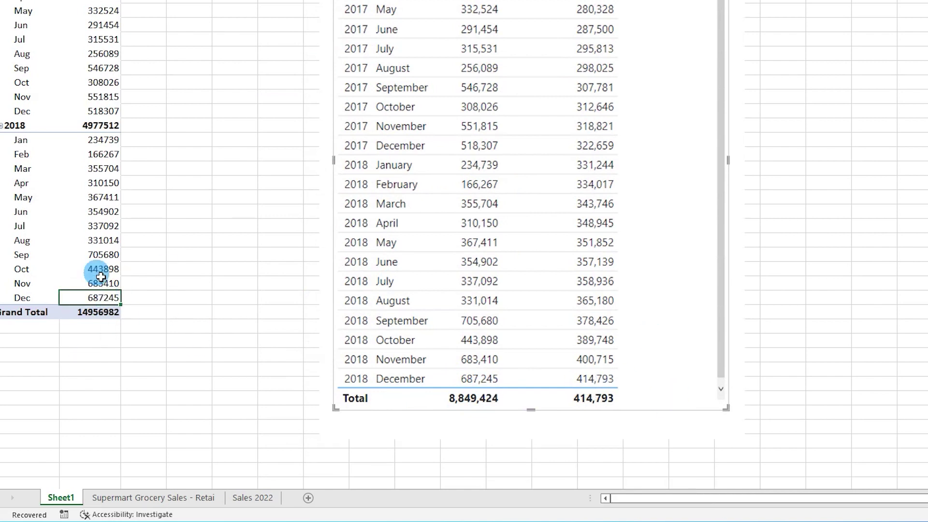
{"action": "left_click", "coordinate": [103, 144], "text": "shift"}
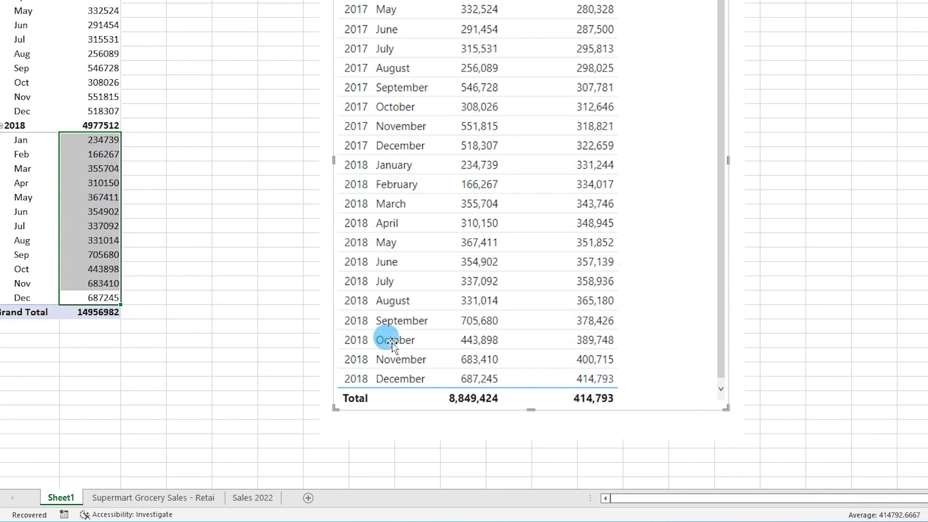
Average the Dec 2017–Nov 2018 sales totals to check the next rolling value
{"action": "left_click", "coordinate": [103, 286]}
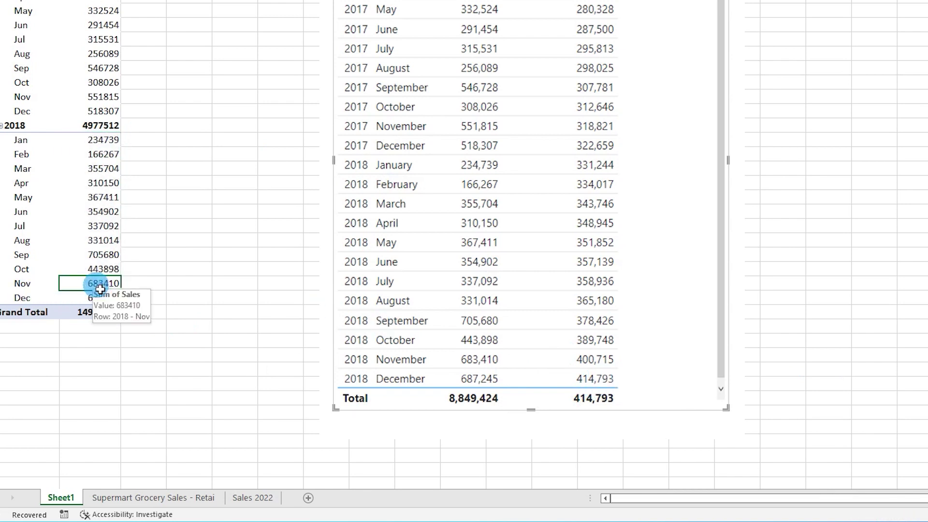
{"action": "left_click", "coordinate": [103, 145], "text": "shift"}
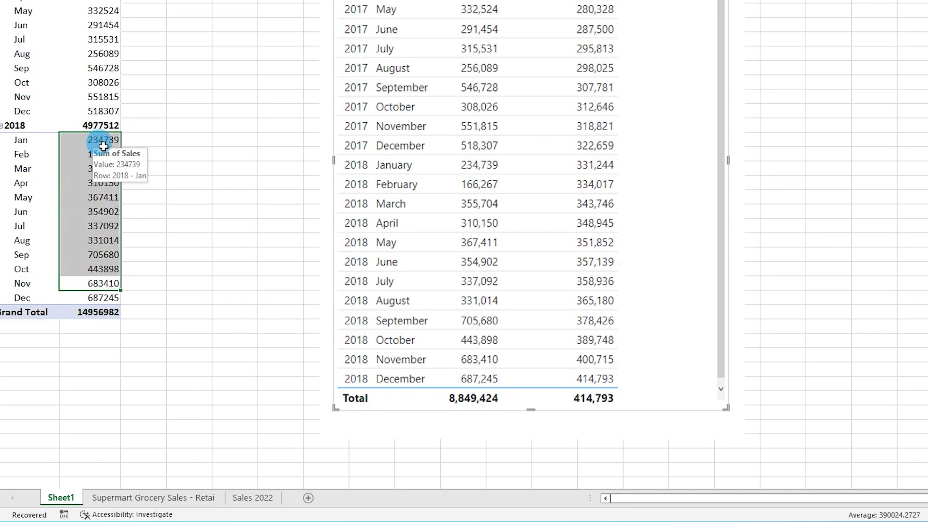
{"action": "left_click", "coordinate": [99, 111], "text": "ctrl"}
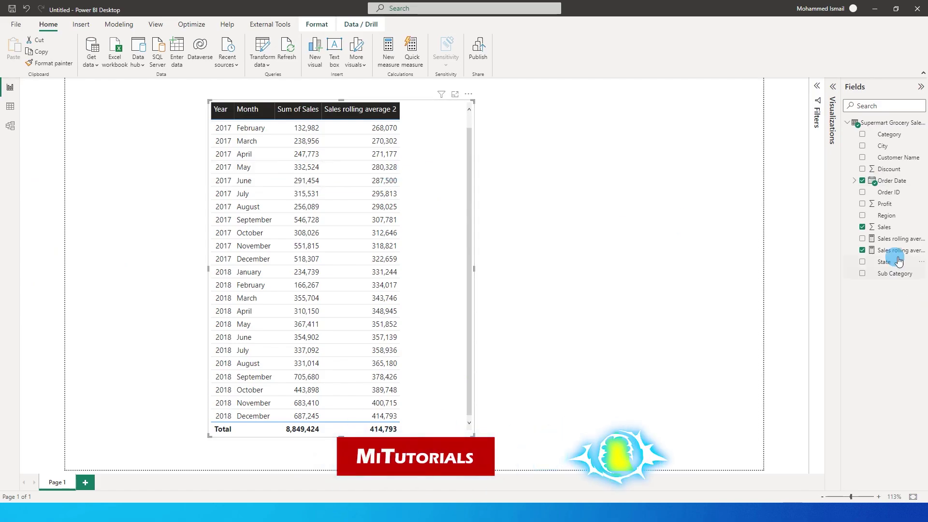
Change the DATEADD offset in Sales rolling average 2 from -11 to -5
{"action": "left_click", "coordinate": [893, 250]}
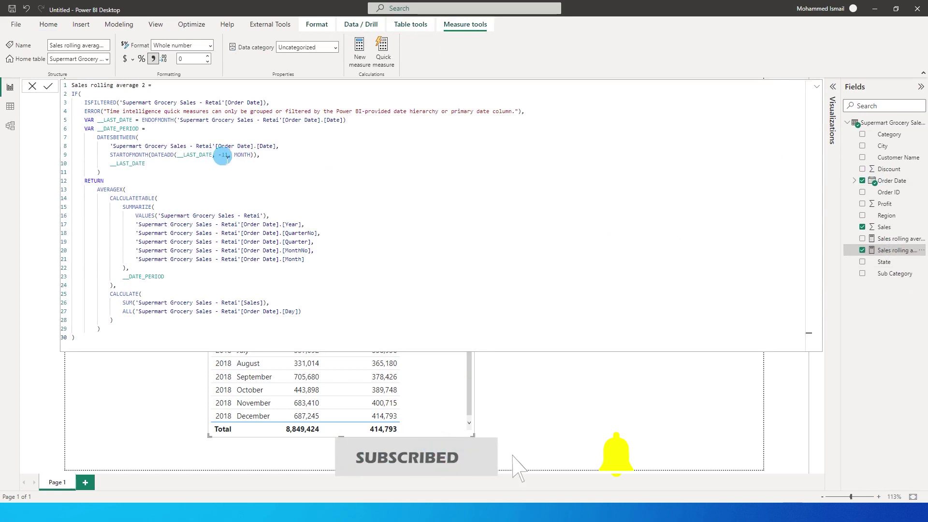
{"action": "double_click", "coordinate": [224, 156]}
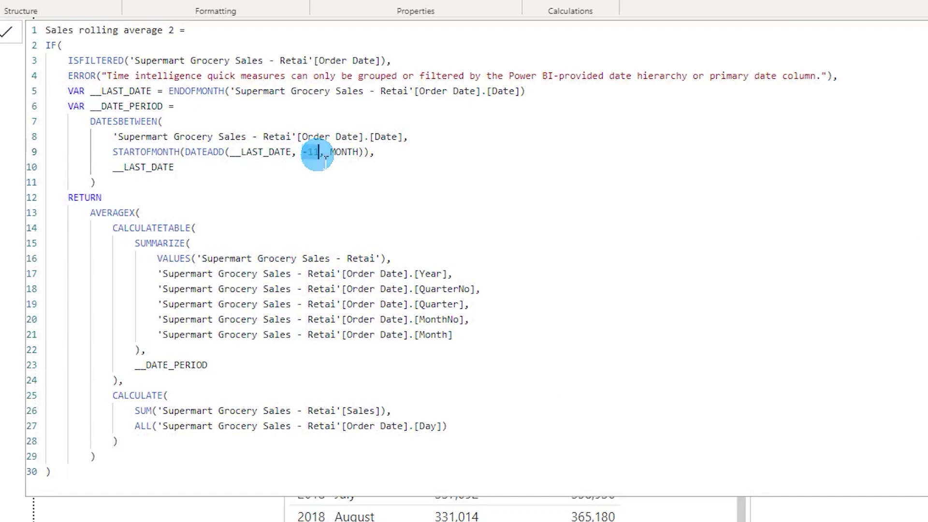
{"action": "type", "text": "-5"}
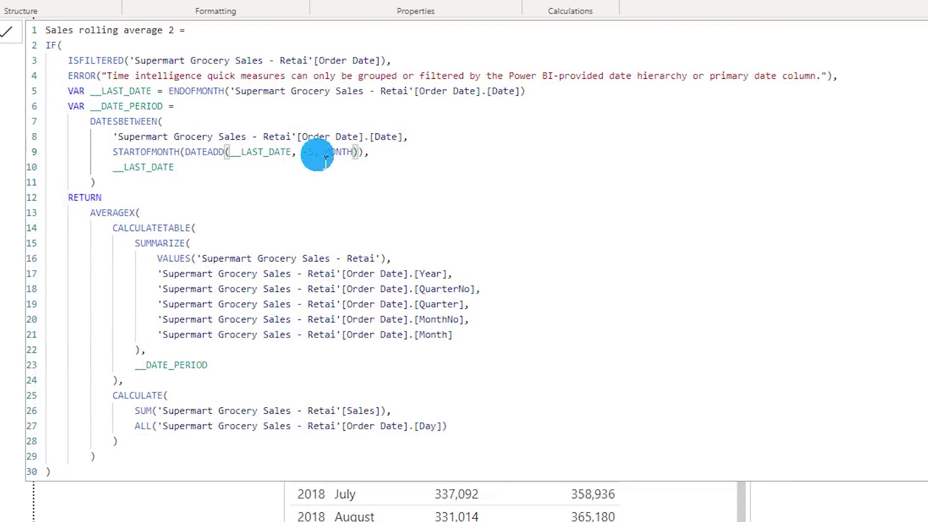
{"action": "key", "text": "Return"}
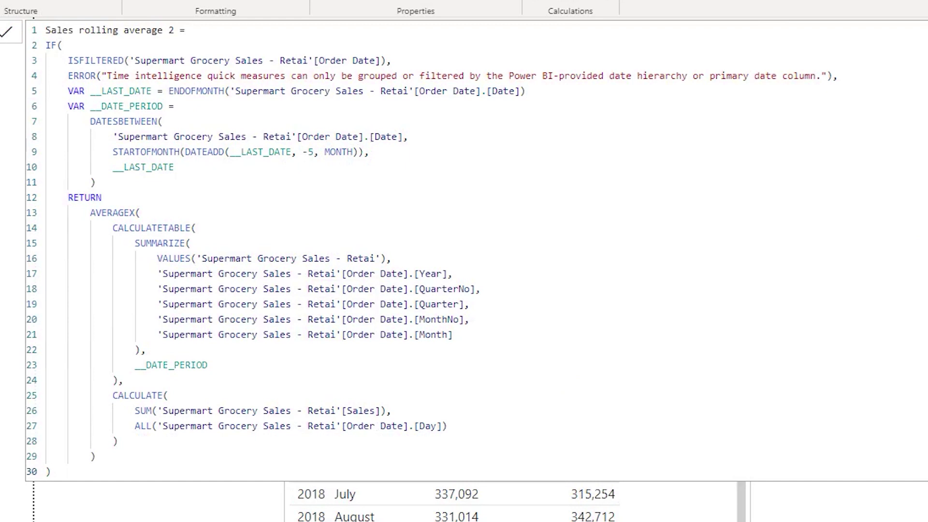
Move the updated table further left on the report page
{"action": "left_click", "coordinate": [79, 359]}
{"action": "left_click", "coordinate": [429, 407]}
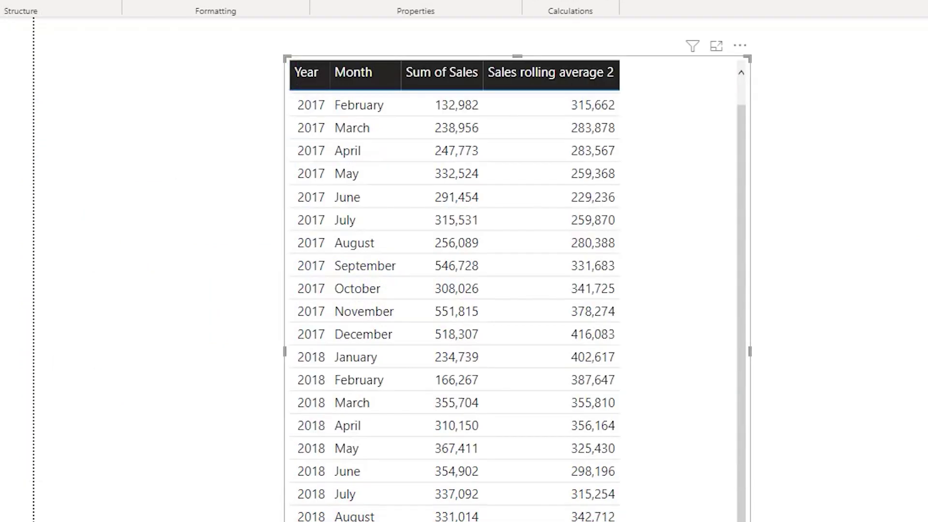
{"action": "left_click_drag", "start_coordinate": [675, 506], "coordinate": [602, 497]}
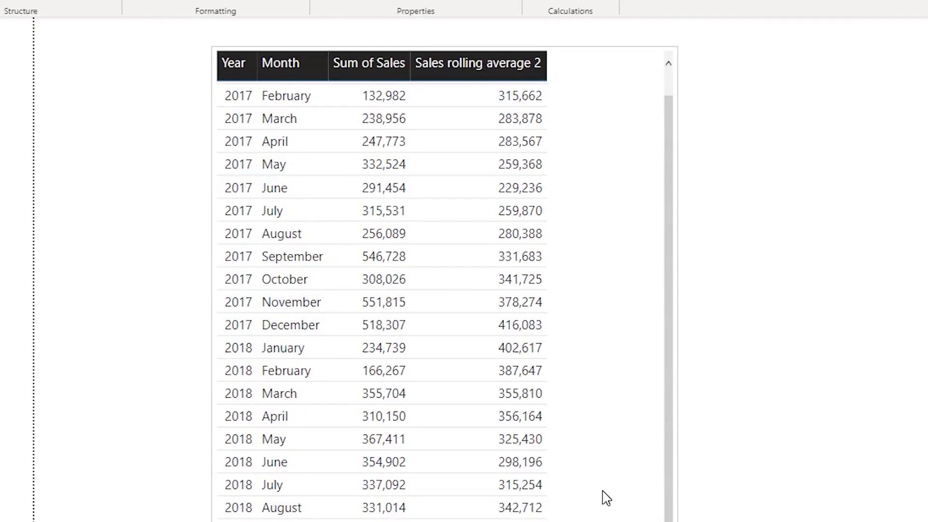
{"action": "scroll", "coordinate": [382, 285], "scroll_direction": "right", "scroll_amount": 2}
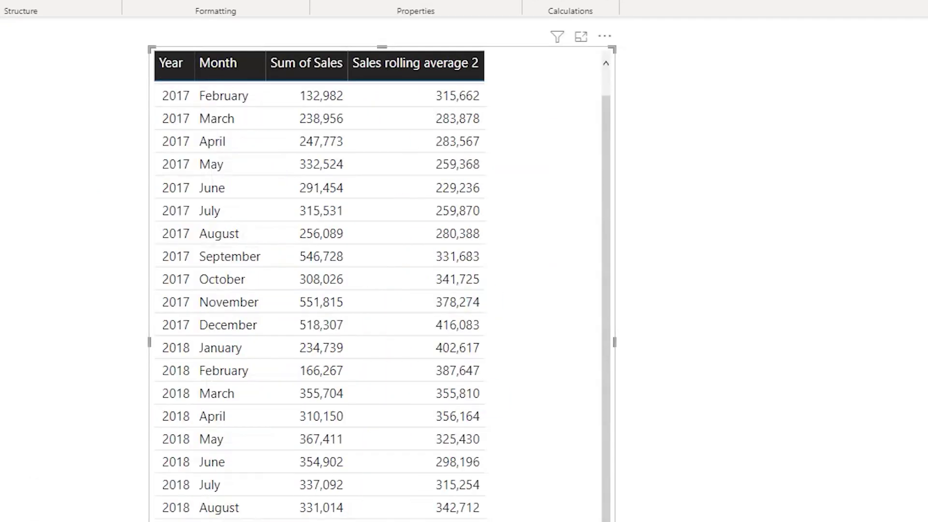
Make the table a Line and clustered column chart by month, with Sales rolling average 2 as the line
{"action": "left_click", "coordinate": [714, 441]}
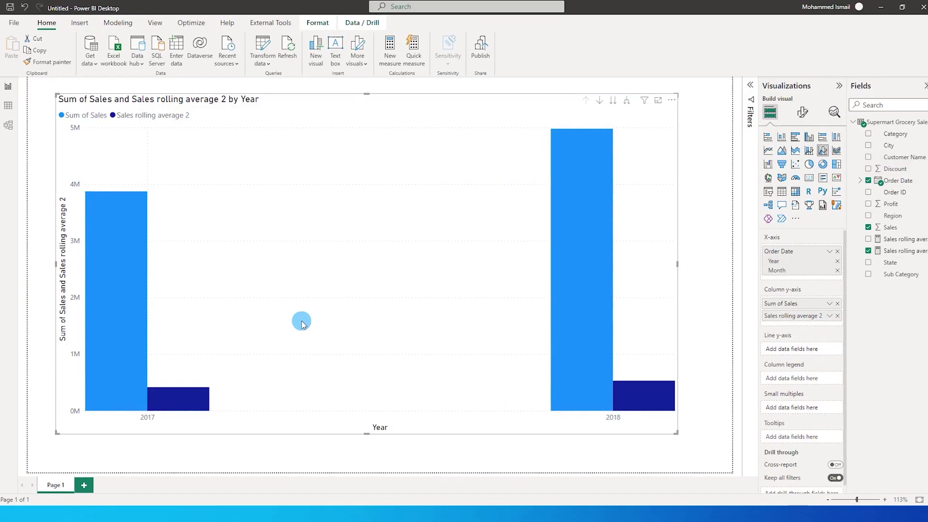
{"action": "right_click", "coordinate": [362, 210]}
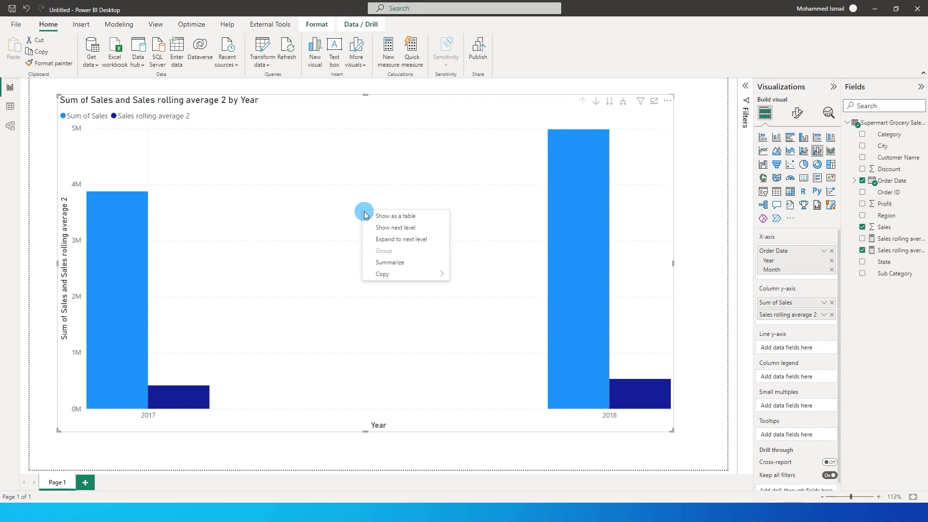
{"action": "left_click", "coordinate": [390, 240]}
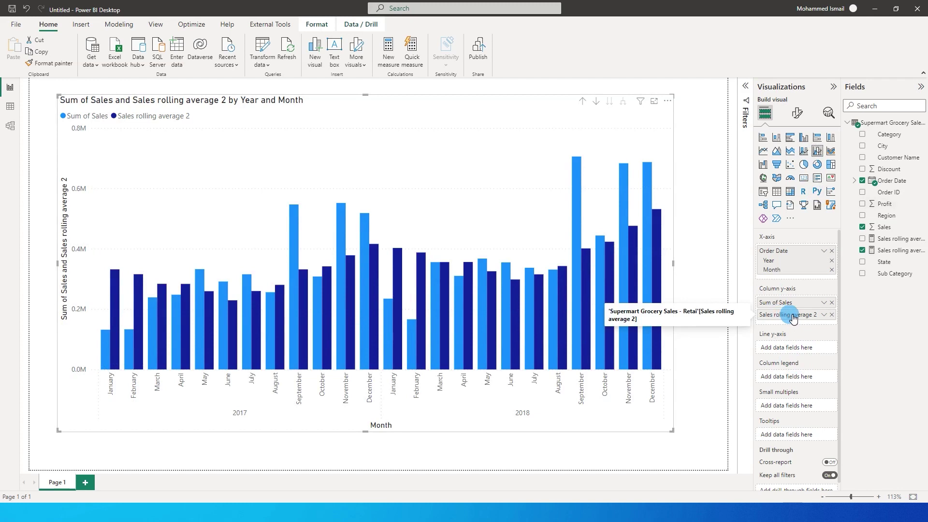
{"action": "left_click_drag", "start_coordinate": [792, 319], "coordinate": [792, 347]}
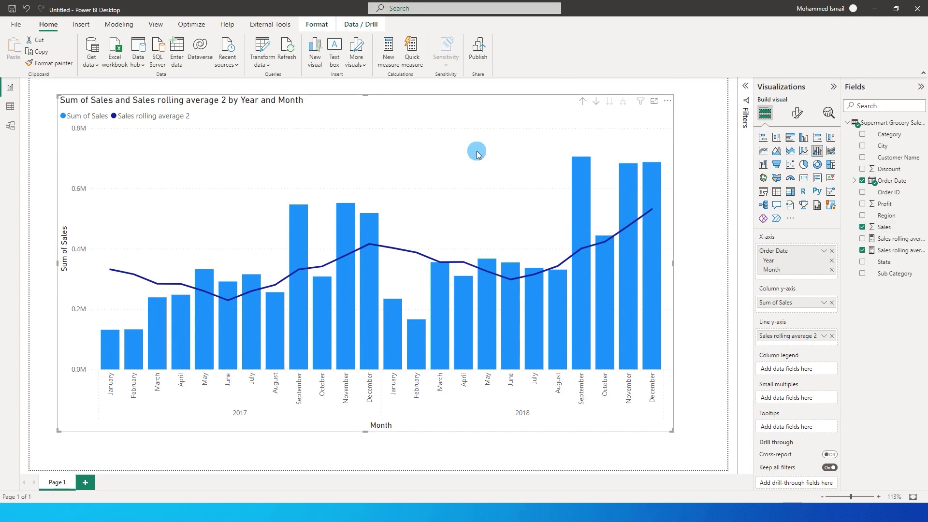
{"action": "left_click", "coordinate": [698, 189]}
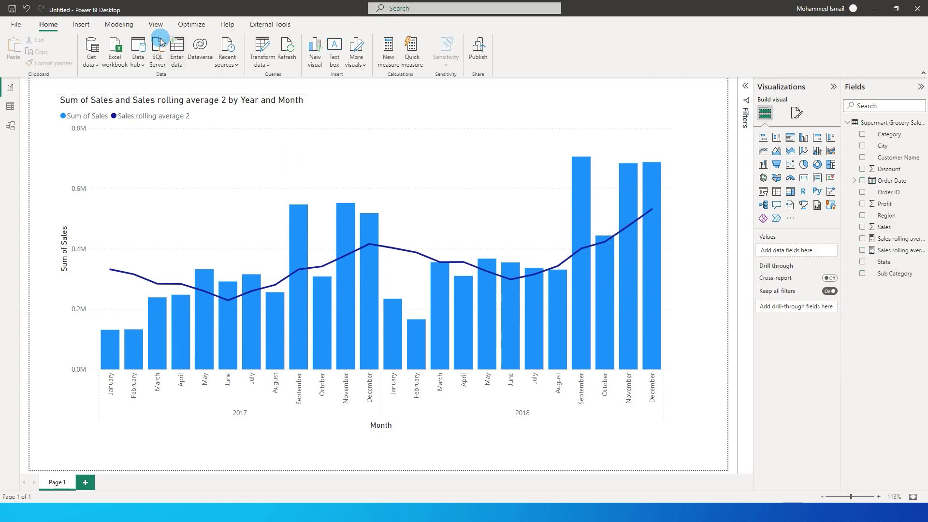
Create the Dynamic Rolling Average numeric range parameter from -11 to -1, with its slicer
{"action": "left_click", "coordinate": [157, 25]}
{"action": "left_click", "coordinate": [130, 26]}
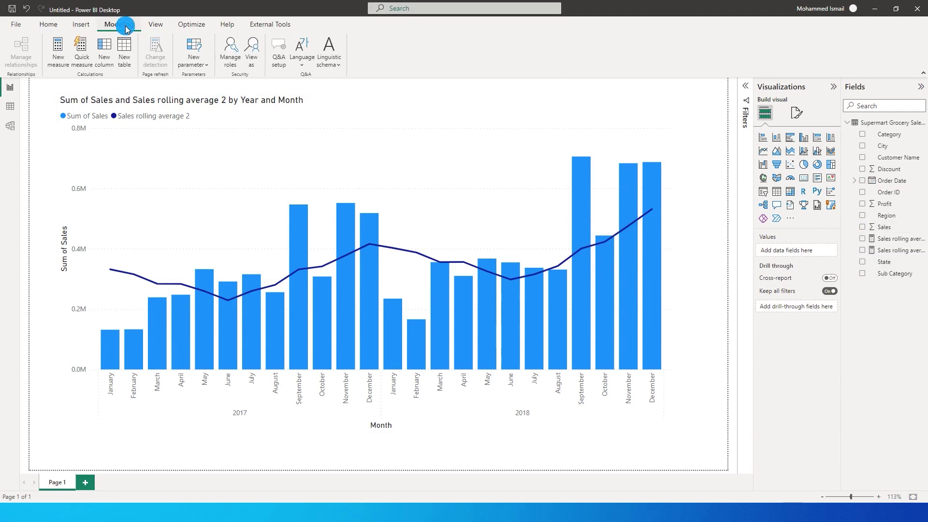
{"action": "left_click", "coordinate": [194, 55]}
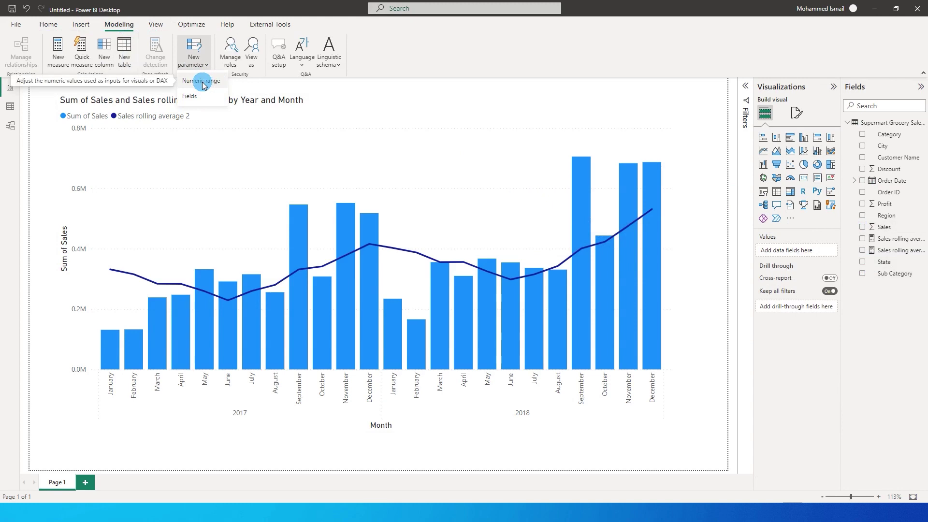
{"action": "left_click", "coordinate": [202, 83]}
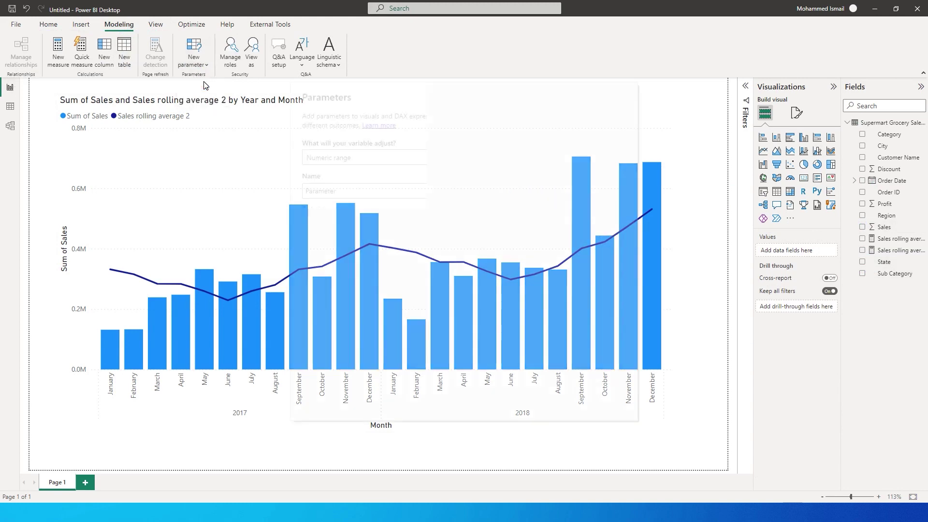
{"action": "key", "text": "BackSpace"}
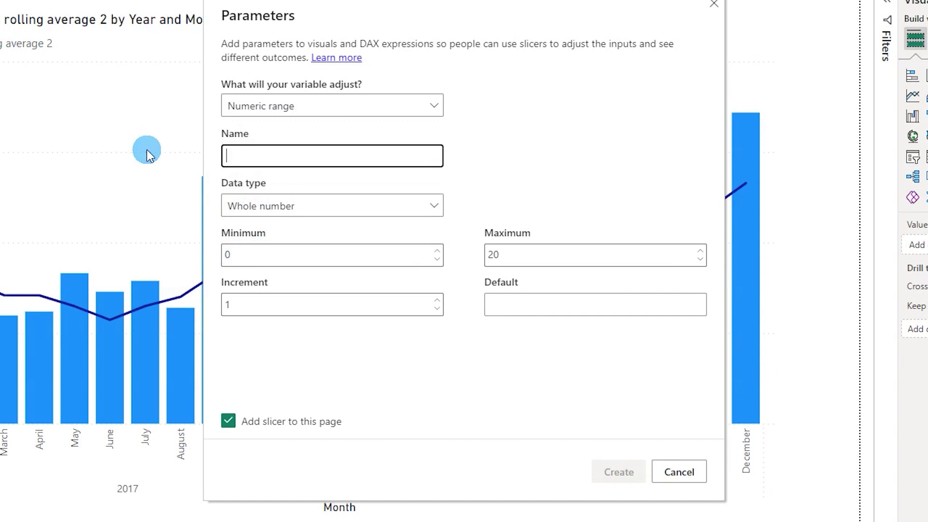
{"action": "type", "text": "Dynamic Rolling"}
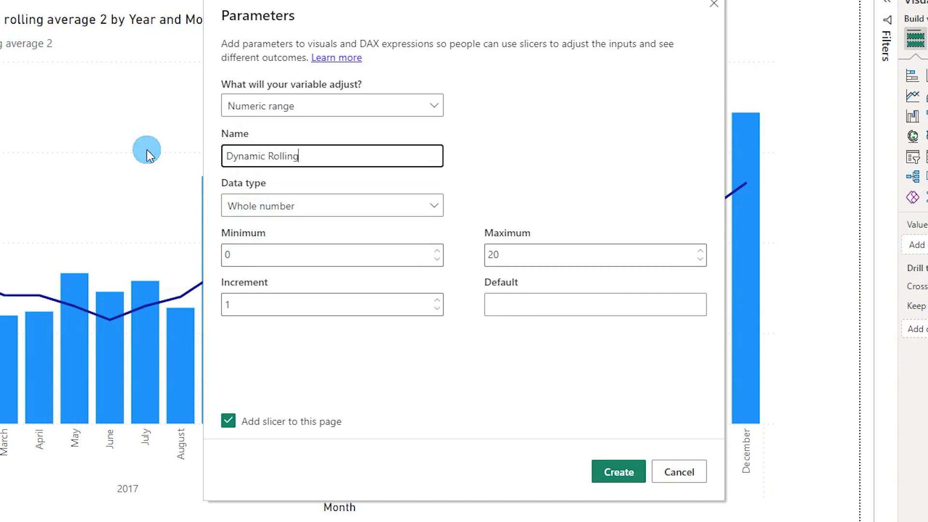
{"action": "type", "text": " Average"}
{"action": "double_click", "coordinate": [244, 254]}
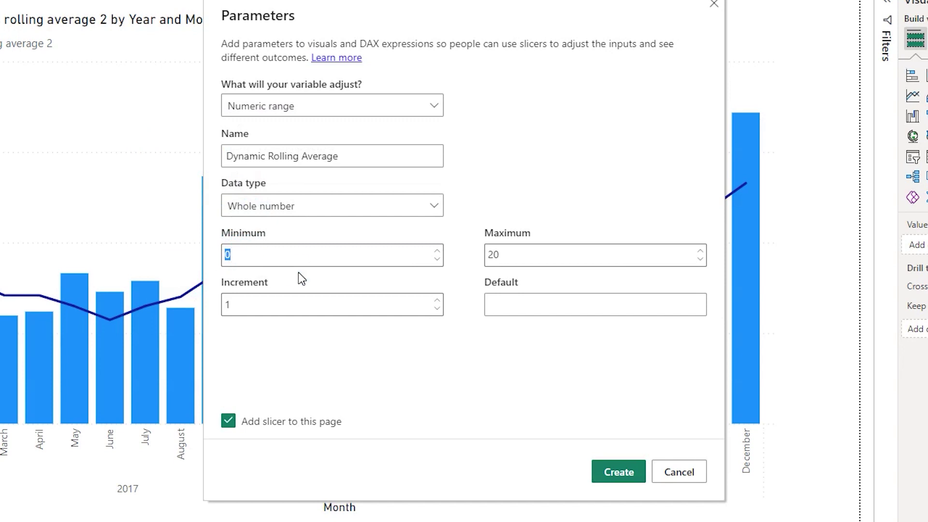
{"action": "type", "text": "-11"}
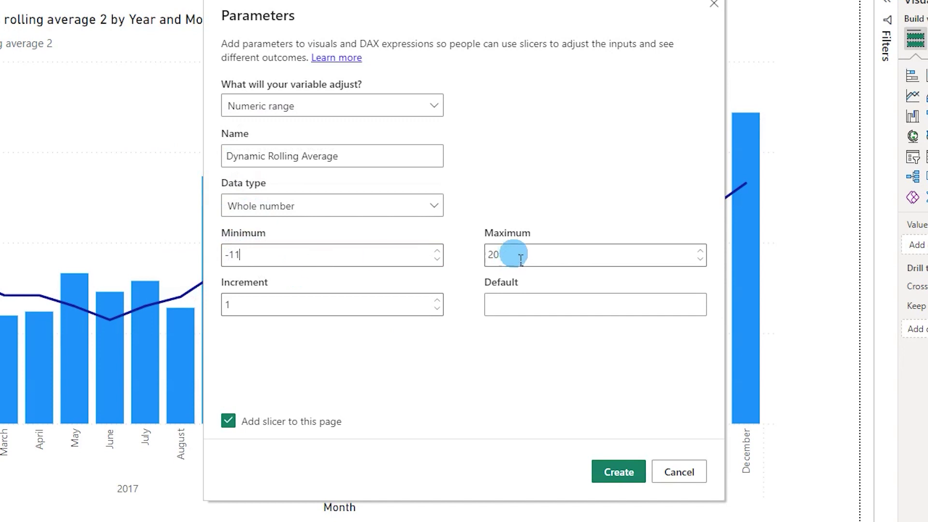
{"action": "key", "text": "Tab"}
{"action": "type", "text": "-1"}
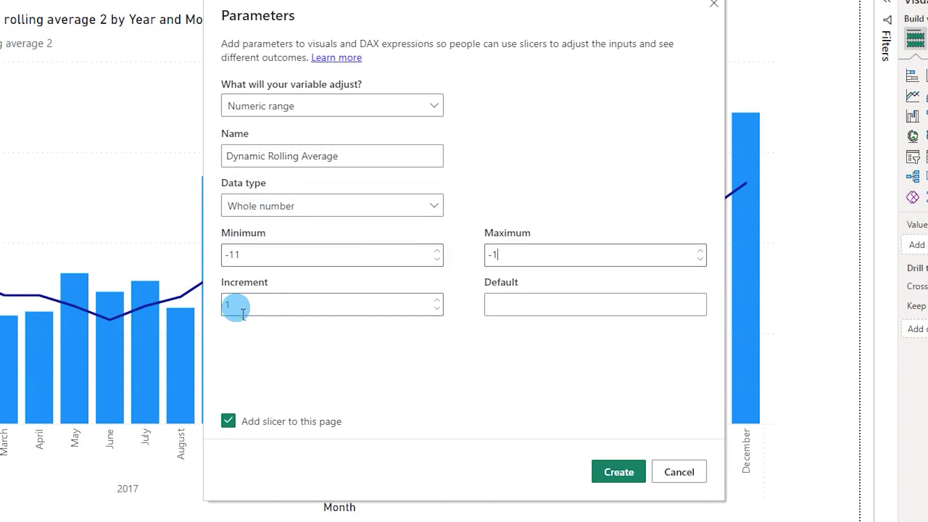
{"action": "left_click", "coordinate": [618, 471]}
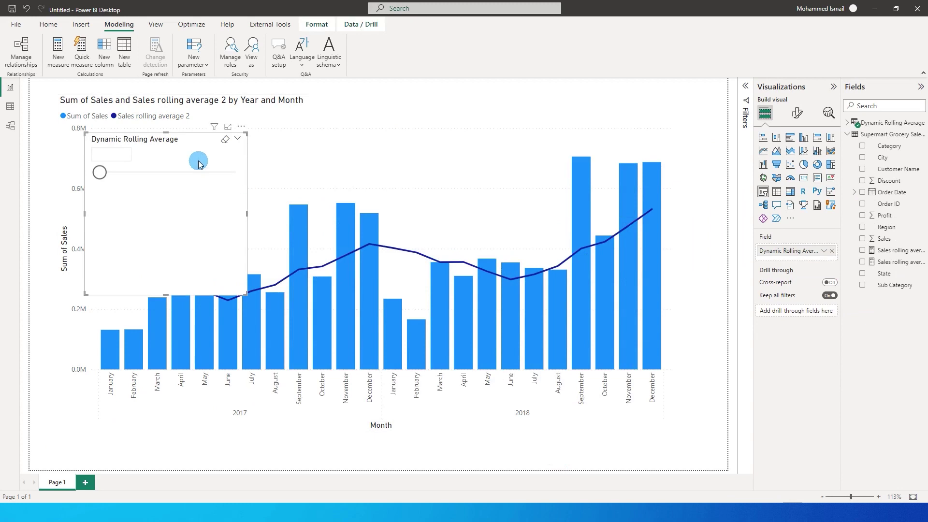
Move the Dynamic Rolling Average slicer onto the chart, shorten it, and set it above the bars
{"action": "left_click_drag", "start_coordinate": [117, 130], "coordinate": [531, 93]}
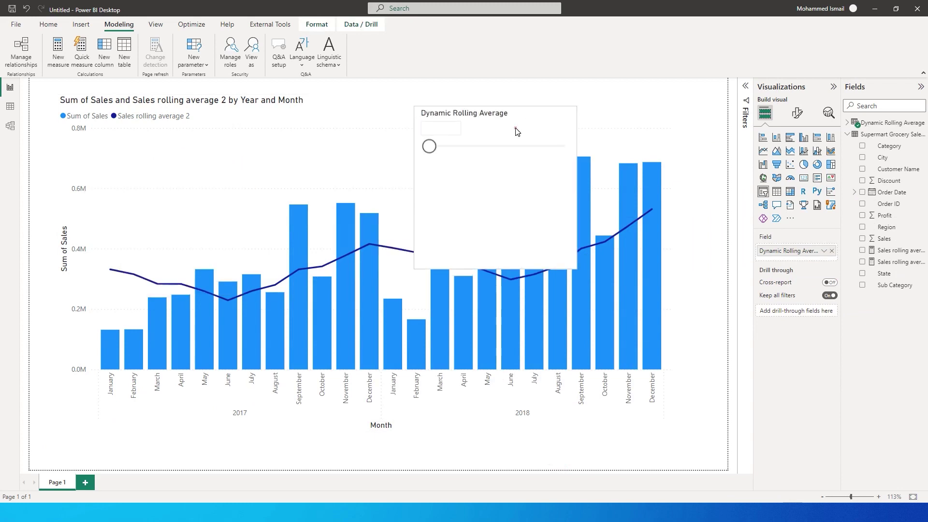
{"action": "left_click_drag", "start_coordinate": [425, 154], "coordinate": [574, 149]}
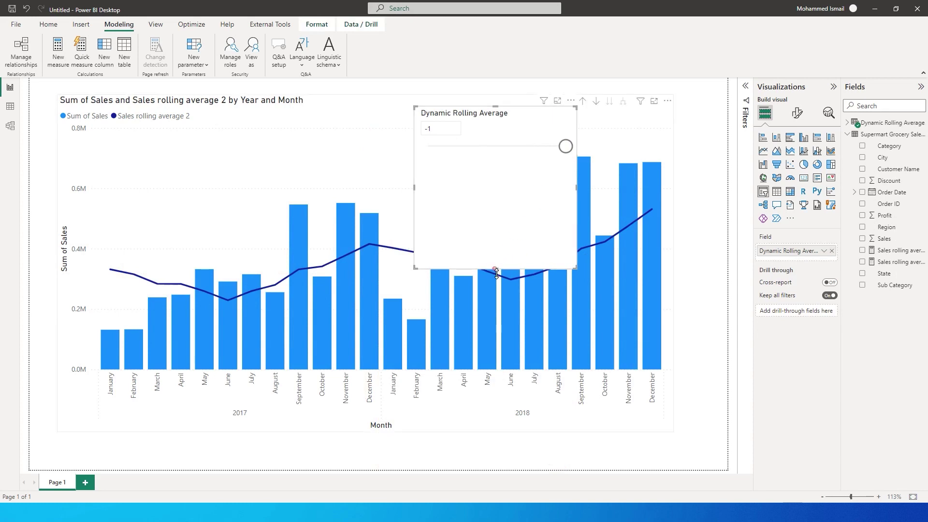
{"action": "left_click_drag", "start_coordinate": [495, 269], "coordinate": [493, 179]}
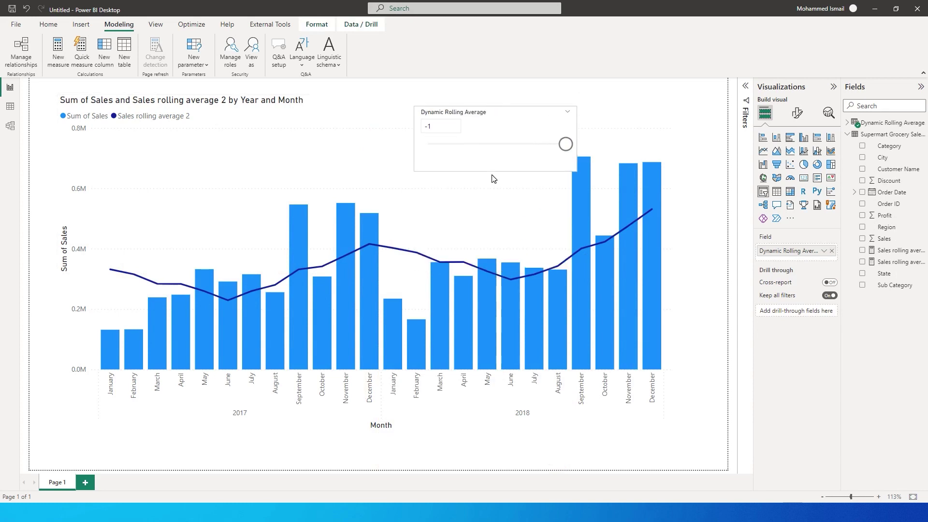
{"action": "left_click", "coordinate": [503, 172]}
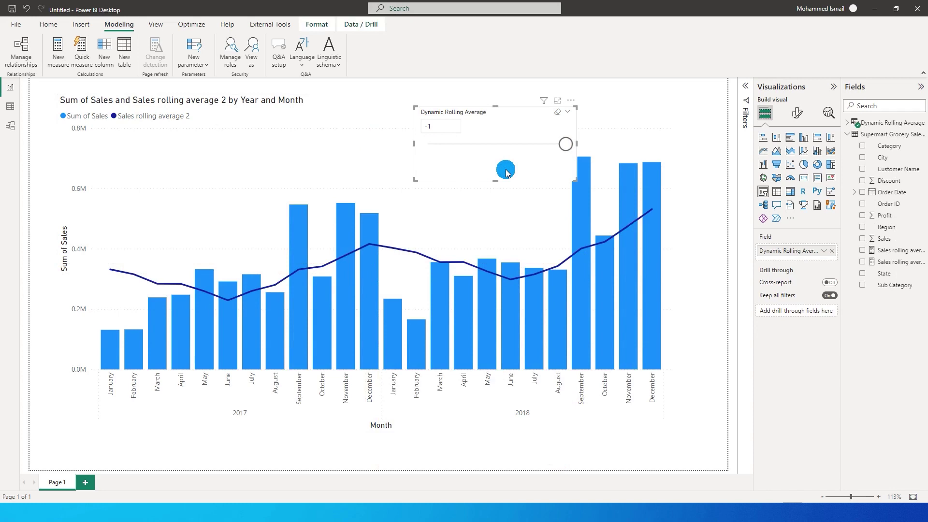
{"action": "left_click_drag", "start_coordinate": [503, 119], "coordinate": [482, 108]}
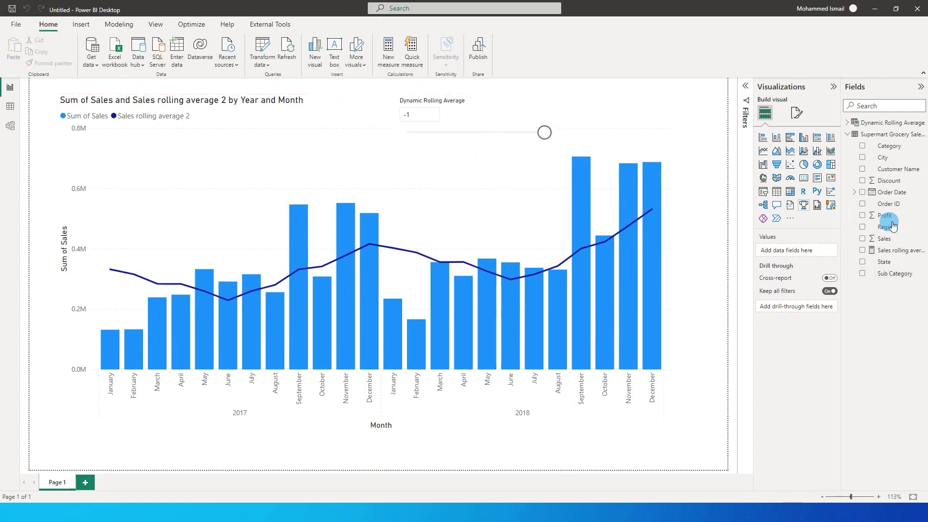
Replace -5 in Sales rolling average 2's DATEADD with 'Dynamic Rolling Average'[Dynamic Rolling Average Value]
{"action": "left_click", "coordinate": [898, 250]}
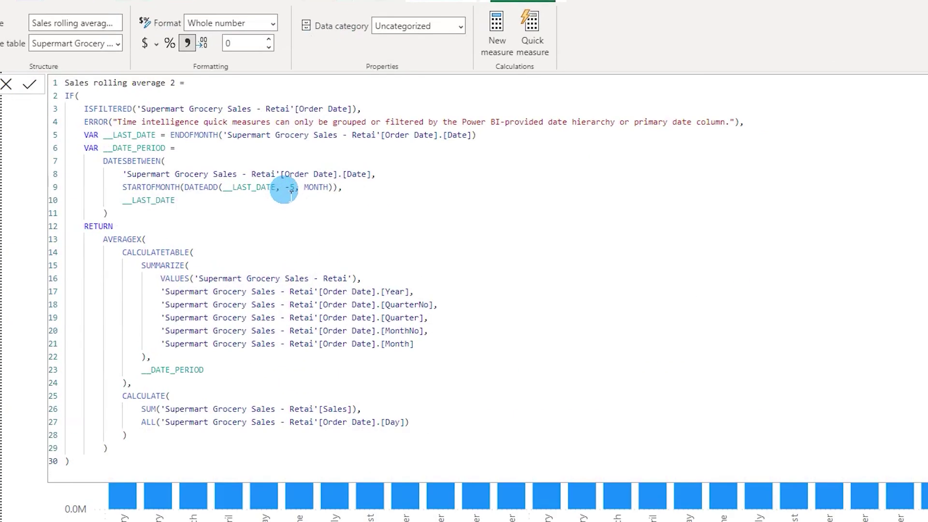
{"action": "double_click", "coordinate": [292, 188]}
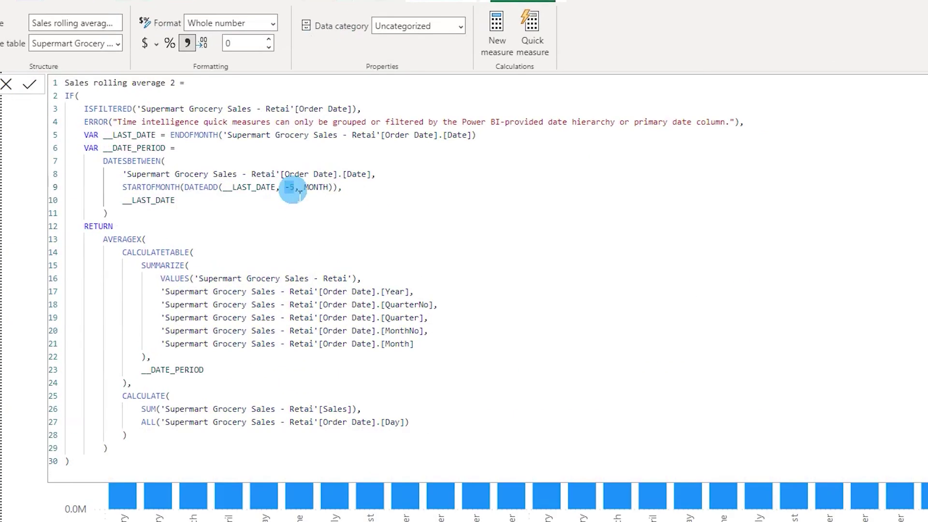
{"action": "type", "text": "Dyna"}
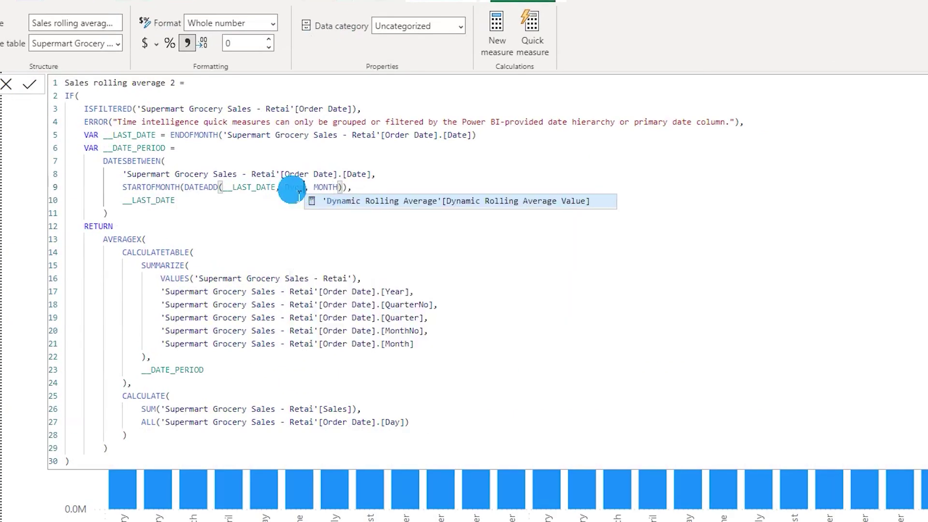
{"action": "left_click", "coordinate": [552, 204]}
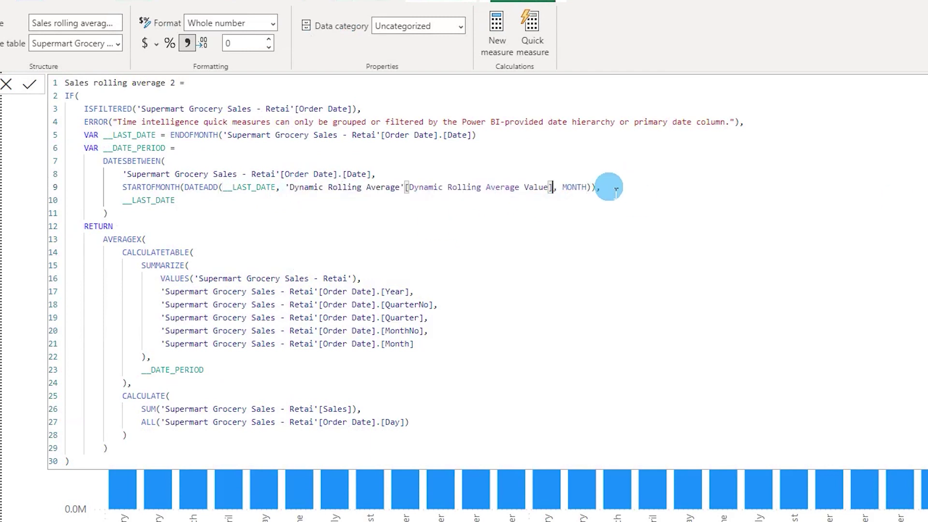
{"action": "left_click", "coordinate": [29, 84]}
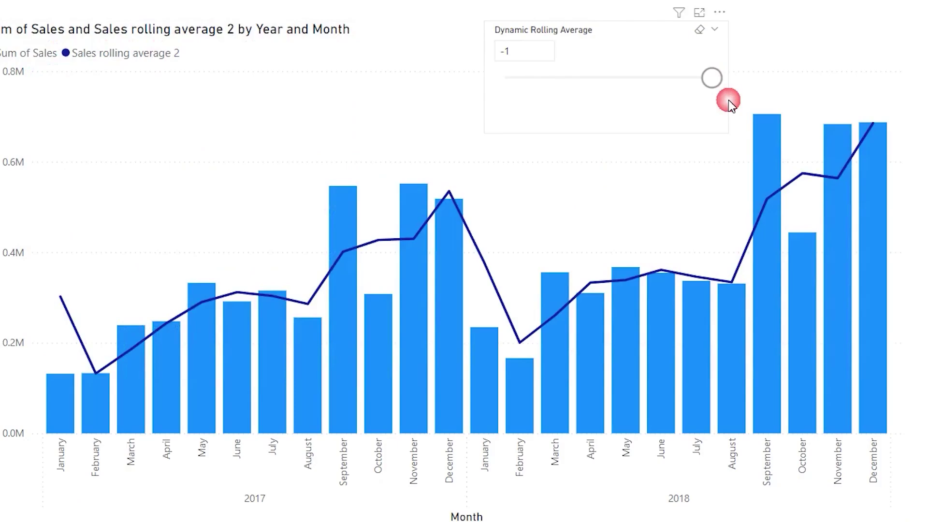
{"action": "left_click", "coordinate": [713, 77]}
Lower the Dynamic Rolling Average slicer to -8, then to -11, watching the line recalculate
{"action": "left_click_drag", "start_coordinate": [718, 81], "coordinate": [569, 79]}
{"action": "left_click", "coordinate": [528, 56]}
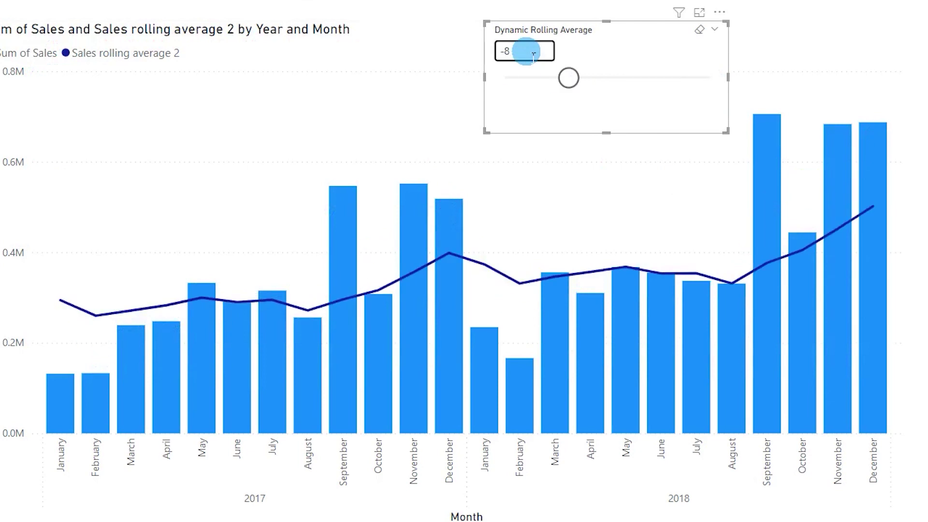
{"action": "double_click", "coordinate": [521, 57]}
{"action": "left_click", "coordinate": [508, 76]}
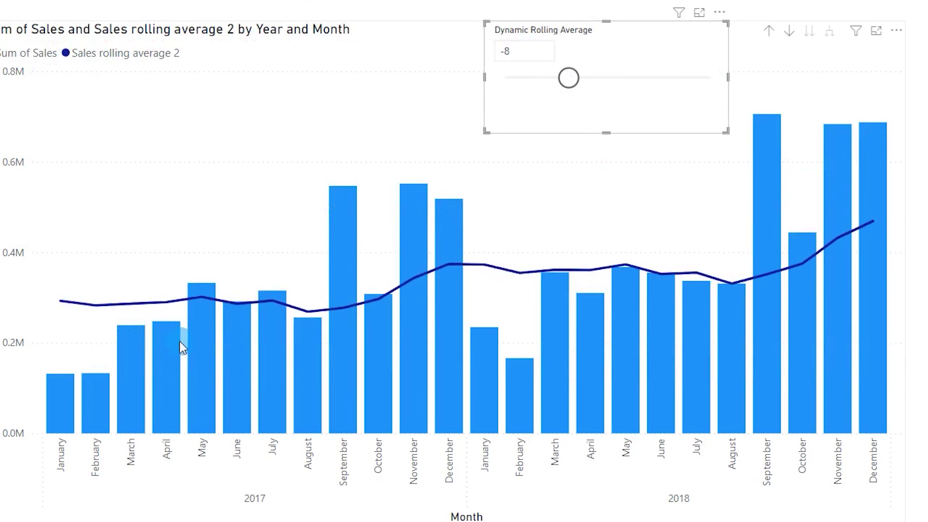
{"action": "left_click_drag", "start_coordinate": [569, 77], "coordinate": [478, 85]}
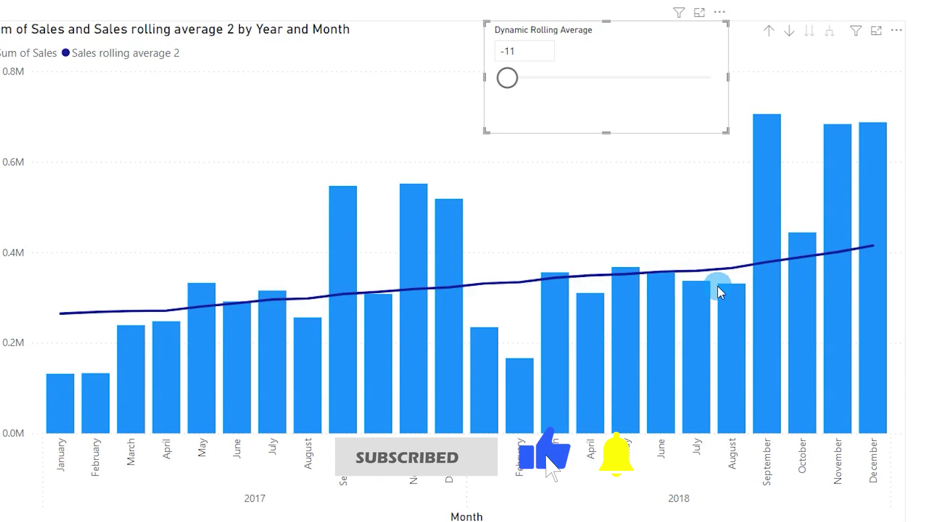
Raise the slicer back to -2 so the average hugs the monthly sales bars
{"action": "left_click", "coordinate": [612, 154]}
{"action": "left_click_drag", "start_coordinate": [511, 72], "coordinate": [697, 93]}
{"action": "left_click", "coordinate": [447, 287]}
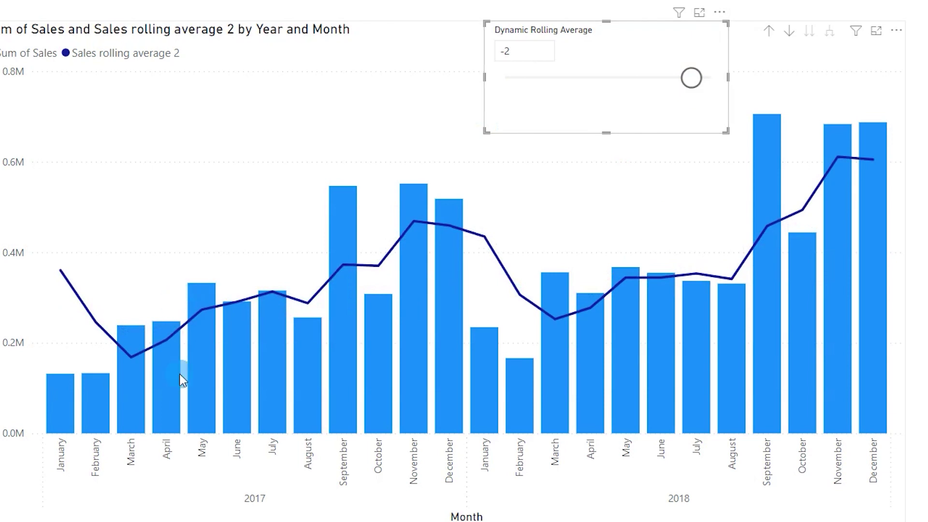
{"action": "left_click", "coordinate": [674, 250]}
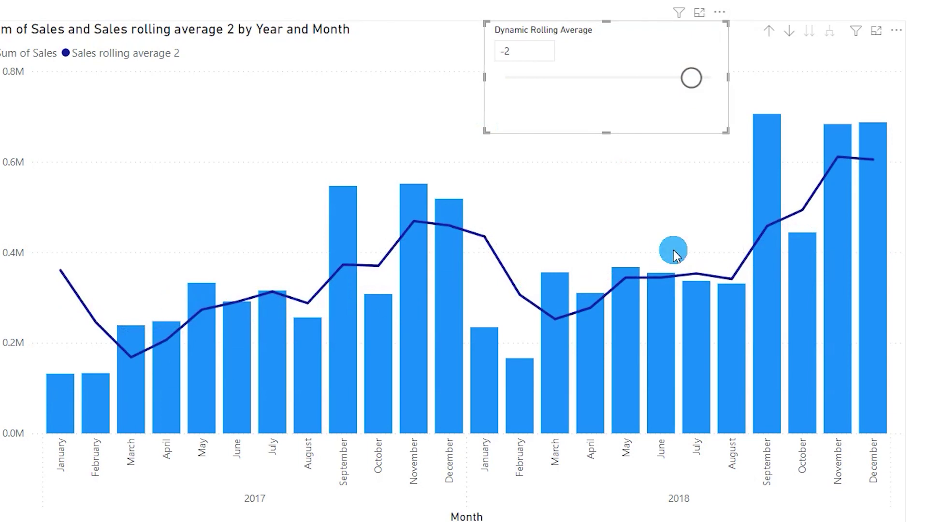